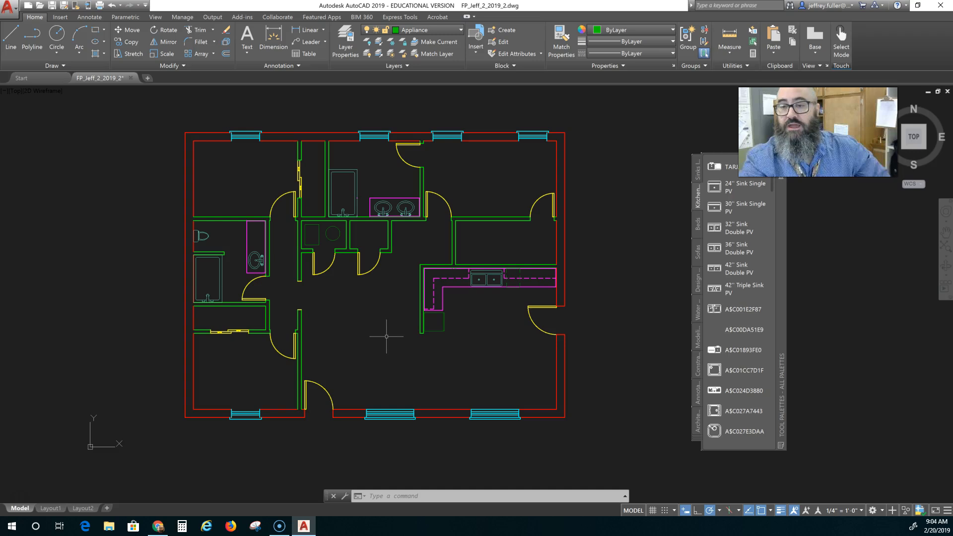
Break the outer line of the upper exterior wall at a point just west of the bathroom window
{"action": "mouse_move", "coordinate": [375, 312]}
{"action": "middle_mouse_down"}
{"action": "mouse_move", "coordinate": [357, 336]}
{"action": "mouse_move", "coordinate": [342, 312]}
{"action": "mouse_move", "coordinate": [345, 439]}
{"action": "middle_mouse_up"}
{"action": "scroll", "coordinate": [357, 336], "scroll_direction": "up", "scroll_amount": 2}
{"action": "left_click", "coordinate": [360, 251]}
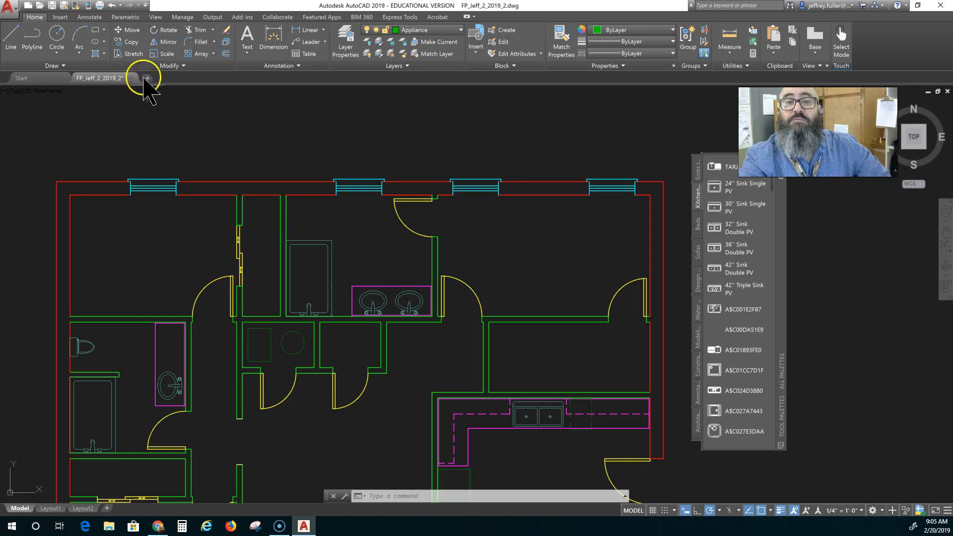
{"action": "left_click", "coordinate": [184, 67]}
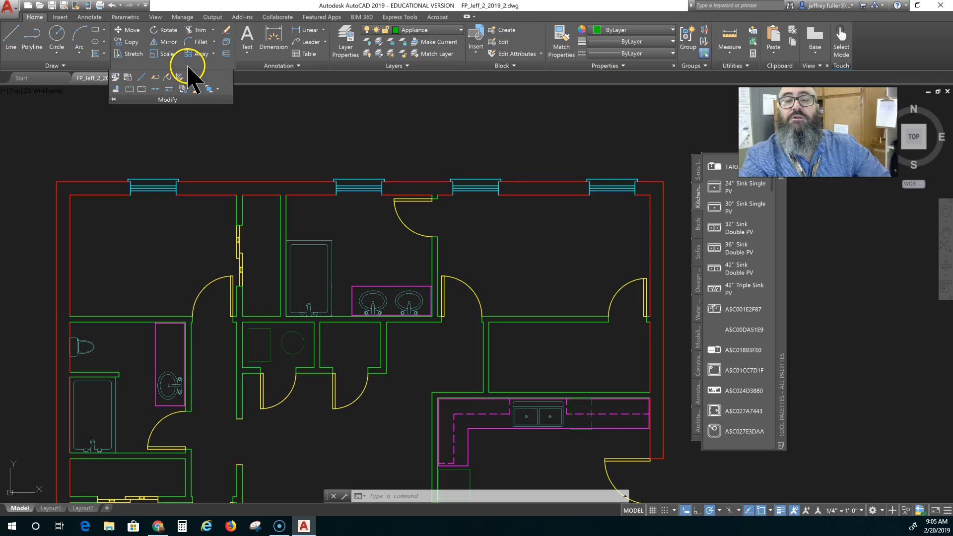
{"action": "left_click", "coordinate": [142, 89]}
{"action": "scroll", "coordinate": [273, 167], "scroll_direction": "up", "scroll_amount": 6}
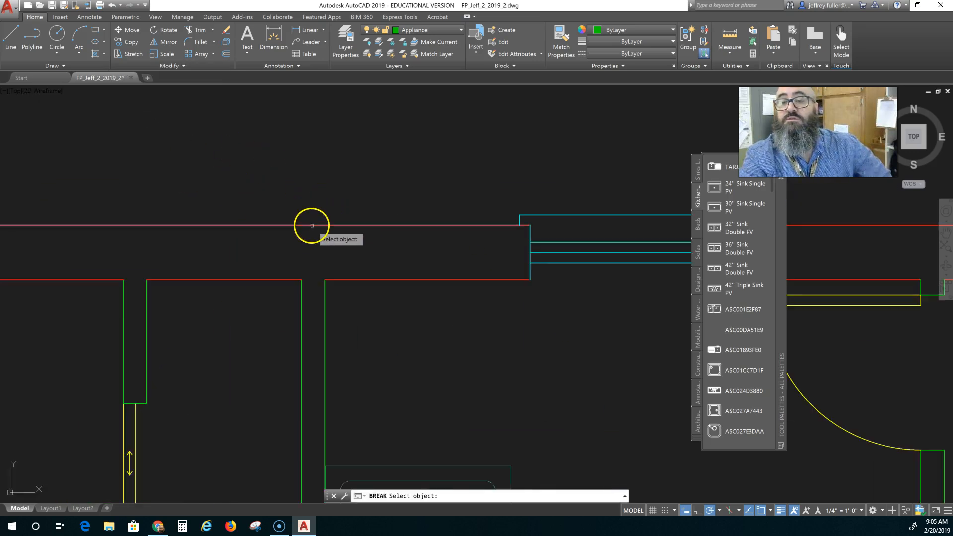
{"action": "left_click", "coordinate": [283, 224]}
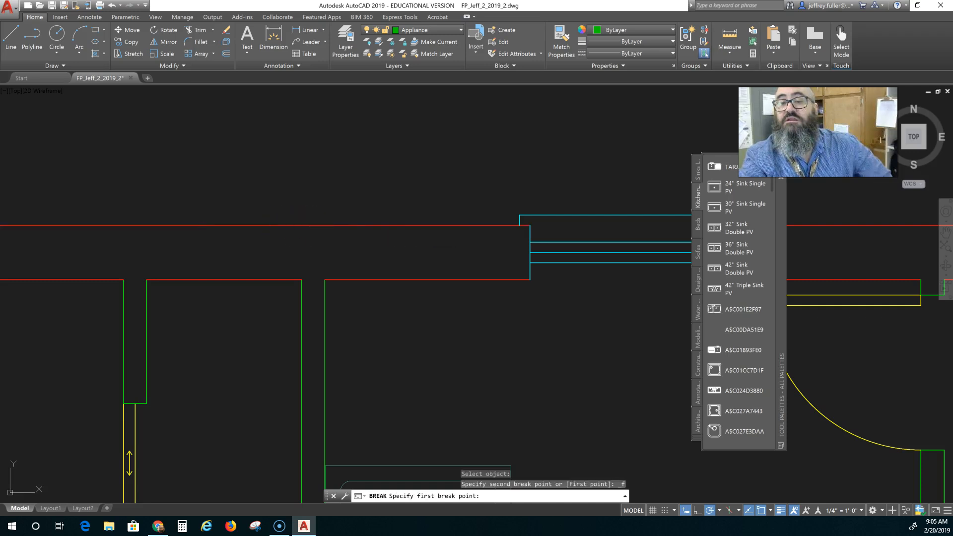
{"action": "left_click", "coordinate": [318, 225]}
{"action": "left_click", "coordinate": [330, 149]}
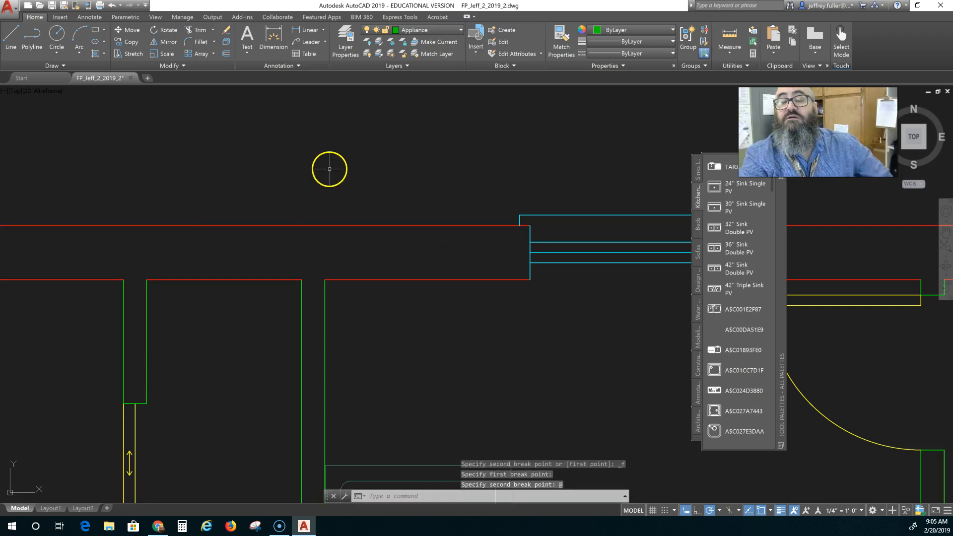
{"action": "key", "text": "Escape"}
{"action": "key", "text": "Escape"}
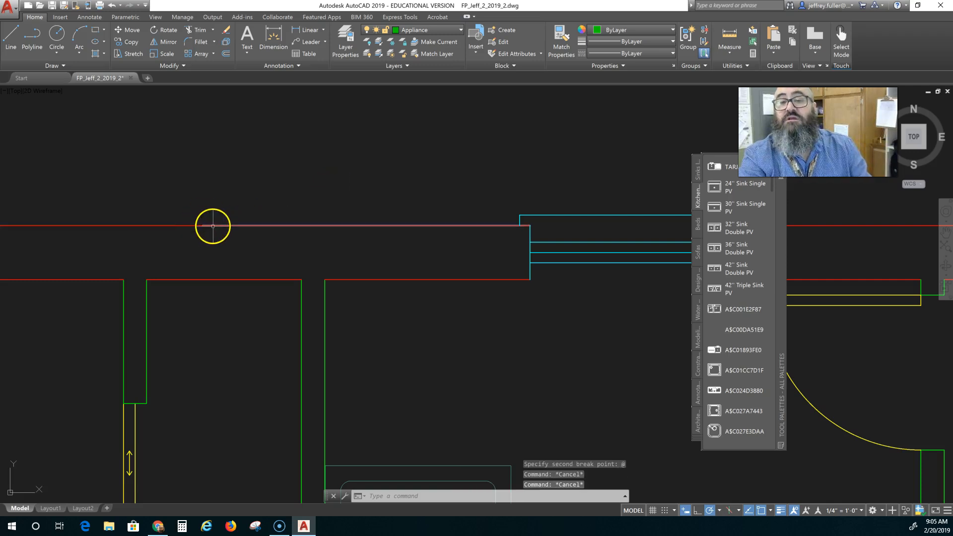
{"action": "key", "text": "Escape"}
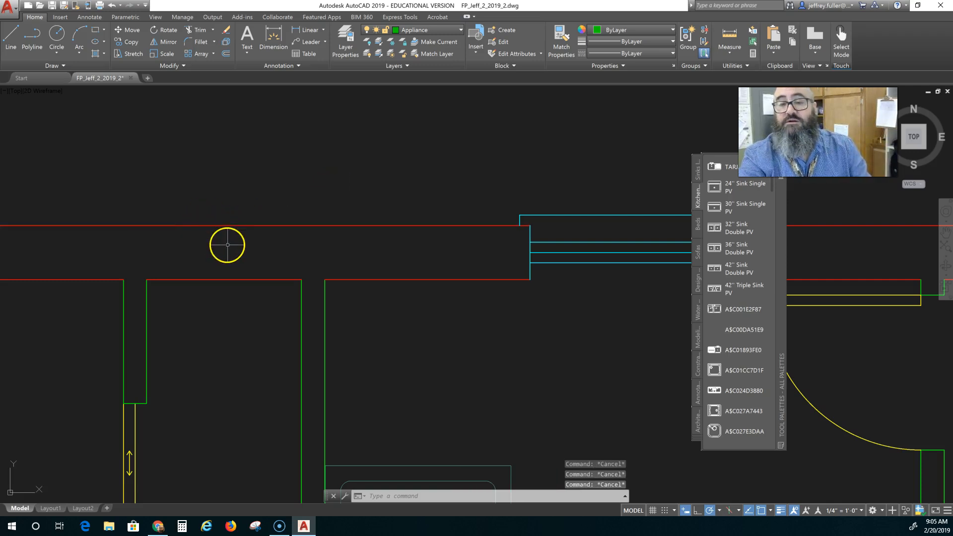
Break the outer upper wall line again near the bathroom's west wall, leaving a short gap before the bathroom window
{"action": "scroll", "coordinate": [227, 245], "scroll_direction": "down", "scroll_amount": 4}
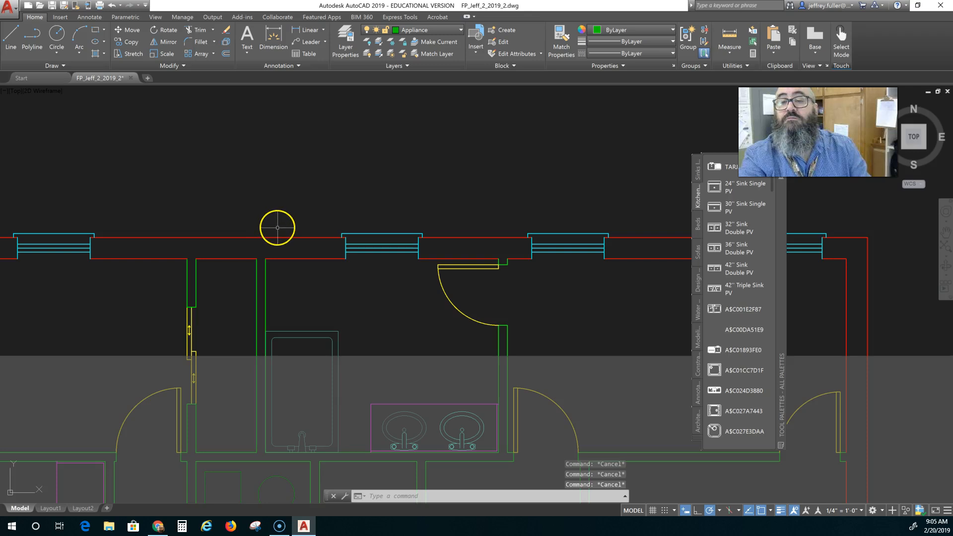
{"action": "scroll", "coordinate": [278, 227], "scroll_direction": "up", "scroll_amount": 4}
{"action": "scroll", "coordinate": [278, 235], "scroll_direction": "down", "scroll_amount": 4}
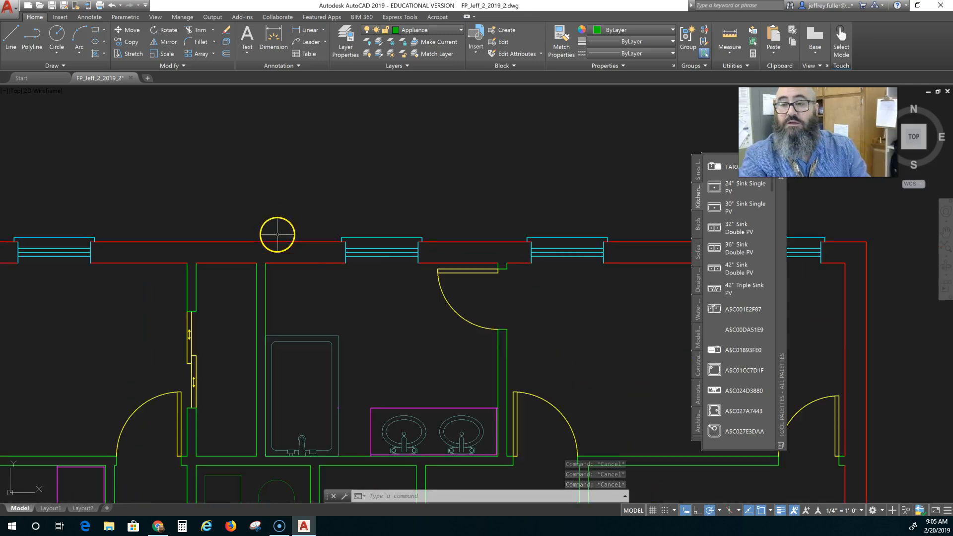
{"action": "middle_click_drag", "start_coordinate": [336, 294], "coordinate": [258, 291]}
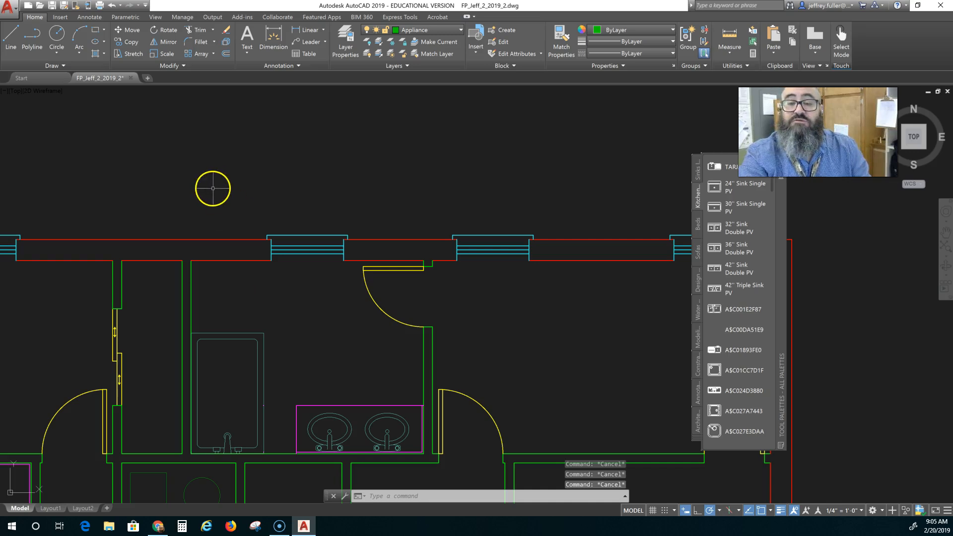
{"action": "left_click", "coordinate": [172, 66]}
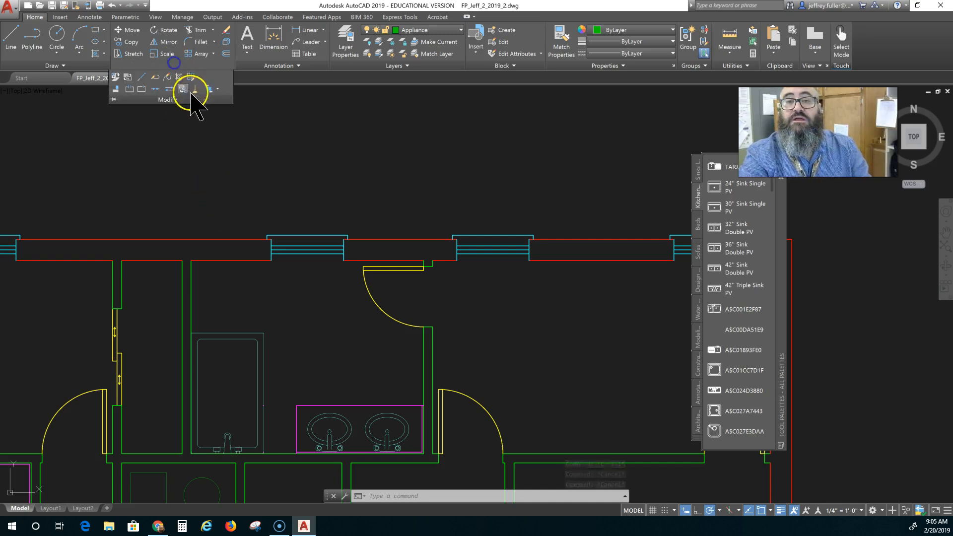
{"action": "left_click", "coordinate": [141, 89]}
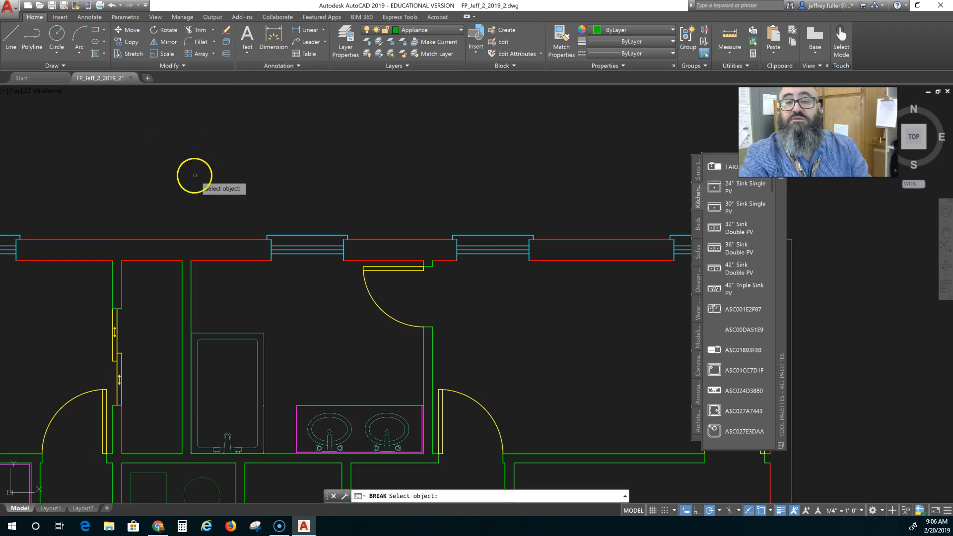
{"action": "scroll", "coordinate": [179, 196], "scroll_direction": "up", "scroll_amount": 3}
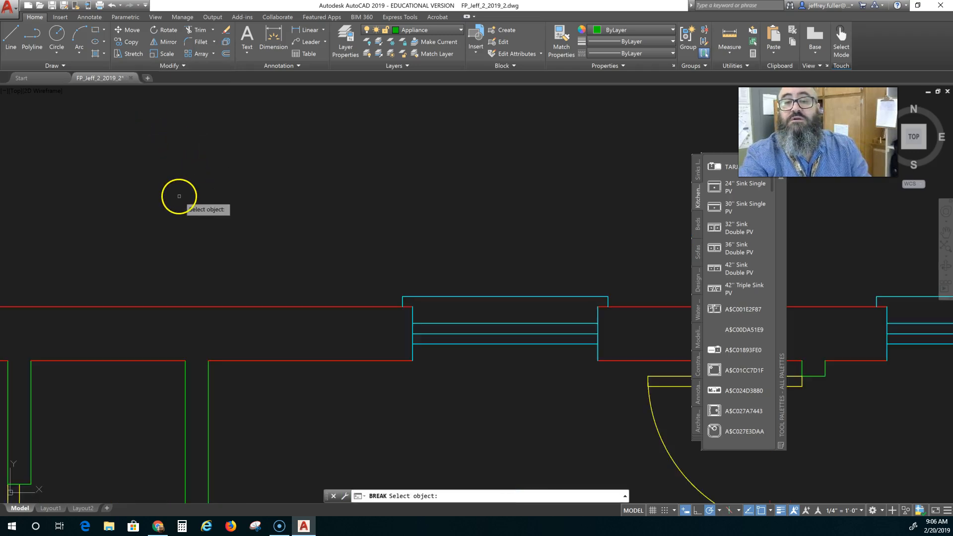
{"action": "left_click", "coordinate": [218, 308]}
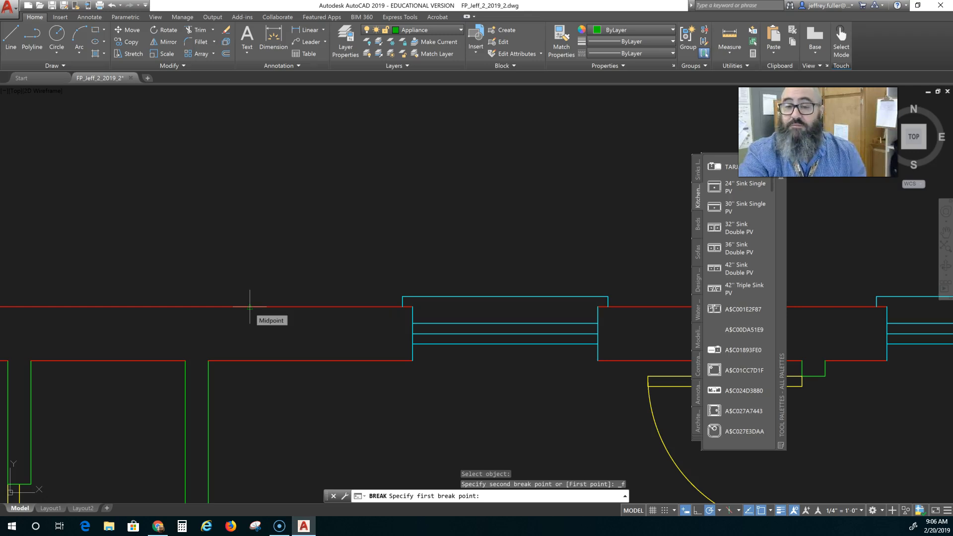
{"action": "left_click", "coordinate": [198, 307]}
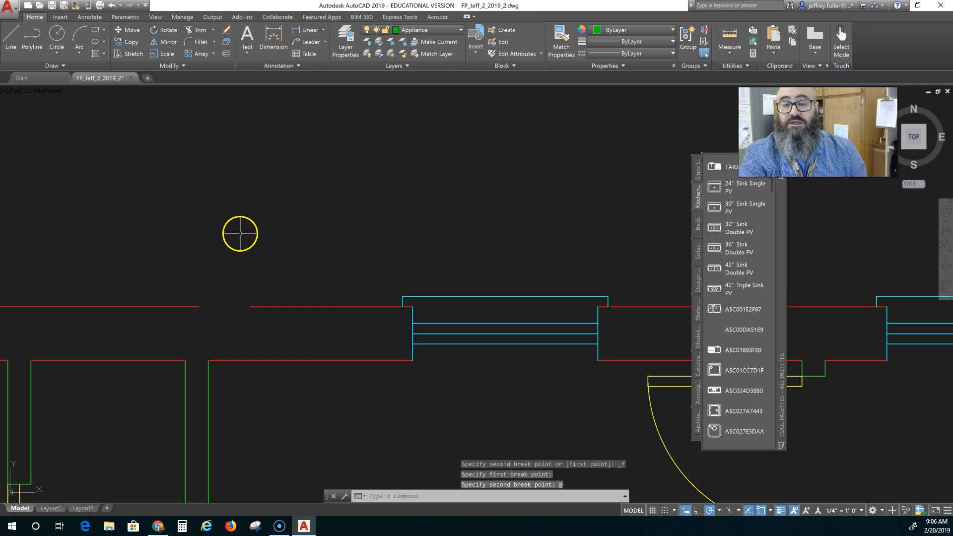
Examine the upper exterior wall from the new gap to the building's upper-right corner
{"action": "scroll", "coordinate": [244, 246], "scroll_direction": "down", "scroll_amount": 1}
{"action": "scroll", "coordinate": [248, 357], "scroll_direction": "down", "scroll_amount": 2}
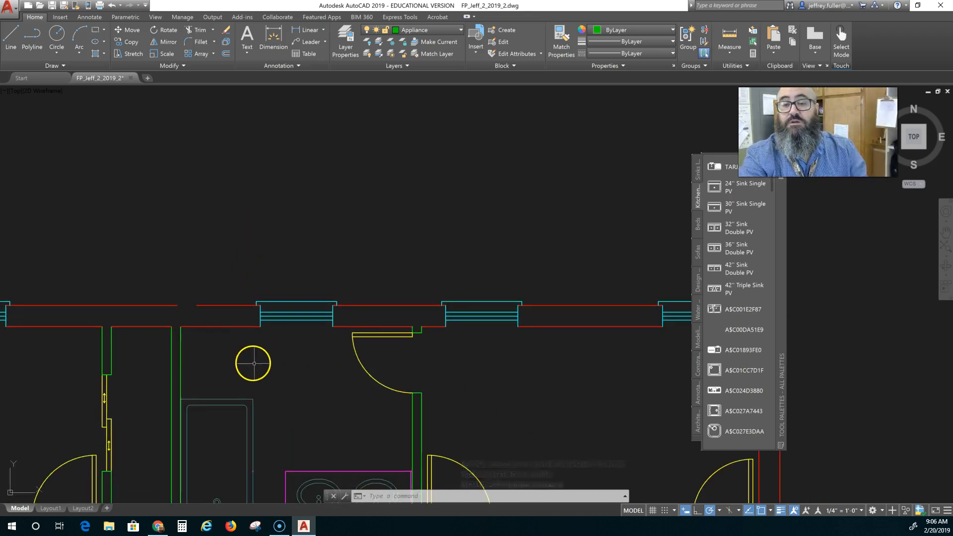
{"action": "middle_click_drag", "start_coordinate": [242, 352], "coordinate": [134, 328]}
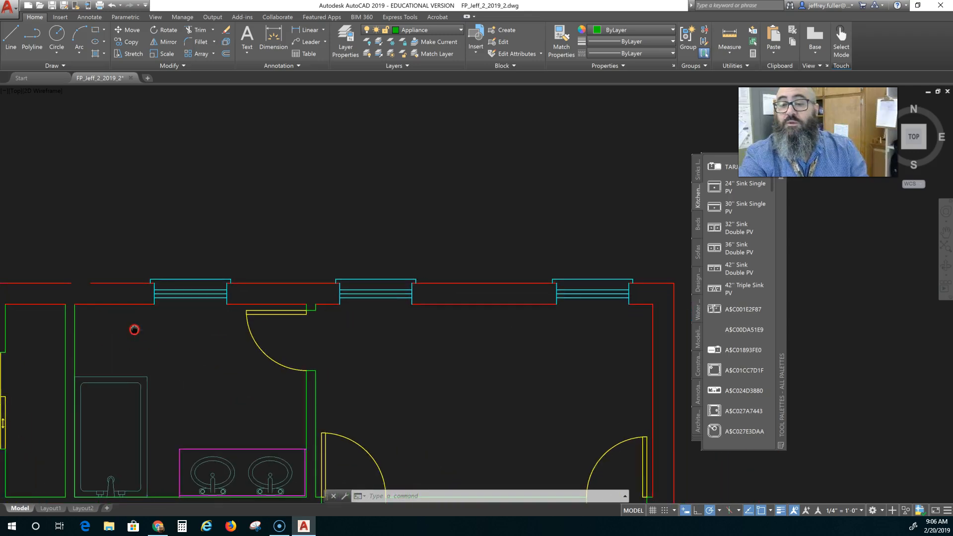
{"action": "scroll", "coordinate": [436, 346], "scroll_direction": "up", "scroll_amount": 3}
{"action": "middle_click_drag", "start_coordinate": [436, 346], "coordinate": [258, 352]}
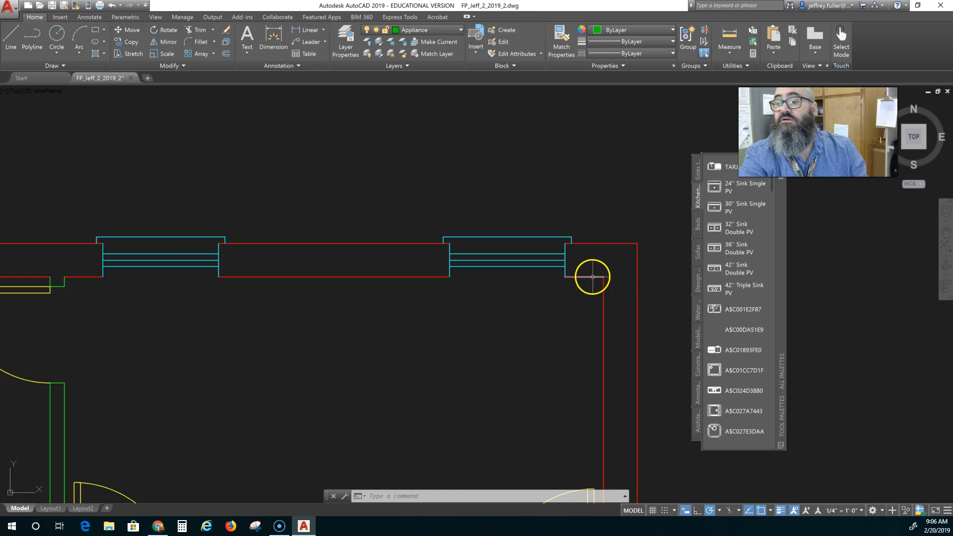
{"action": "mouse_move", "coordinate": [437, 363]}
{"action": "middle_mouse_down"}
{"action": "mouse_move", "coordinate": [600, 355]}
{"action": "mouse_move", "coordinate": [595, 367]}
{"action": "middle_mouse_up"}
{"action": "scroll", "coordinate": [475, 383], "scroll_direction": "down", "scroll_amount": 2}
{"action": "scroll", "coordinate": [475, 384], "scroll_direction": "down", "scroll_amount": 2}
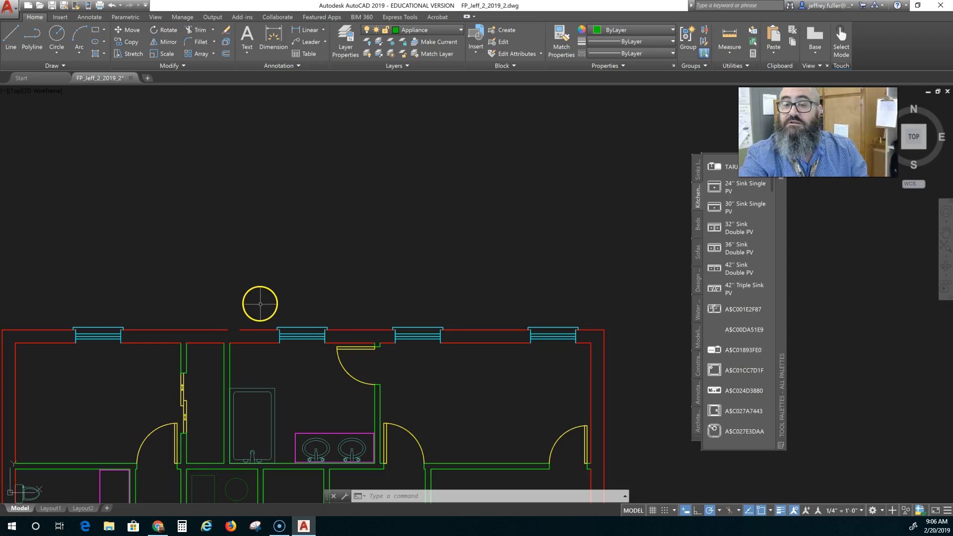
{"action": "mouse_move", "coordinate": [270, 304]}
{"action": "left_mouse_down"}
{"action": "mouse_move", "coordinate": [264, 329]}
{"action": "mouse_move", "coordinate": [437, 350]}
{"action": "mouse_move", "coordinate": [628, 335]}
{"action": "mouse_move", "coordinate": [580, 303]}
{"action": "mouse_move", "coordinate": [498, 315]}
{"action": "mouse_move", "coordinate": [639, 351]}
{"action": "left_mouse_up"}
{"action": "key", "text": "Escape"}
{"action": "mouse_move", "coordinate": [600, 293]}
{"action": "left_mouse_down"}
{"action": "mouse_move", "coordinate": [578, 337]}
{"action": "mouse_move", "coordinate": [526, 370]}
{"action": "mouse_move", "coordinate": [437, 350]}
{"action": "mouse_move", "coordinate": [605, 281]}
{"action": "mouse_move", "coordinate": [563, 338]}
{"action": "left_mouse_up"}
{"action": "key", "text": "Escape"}
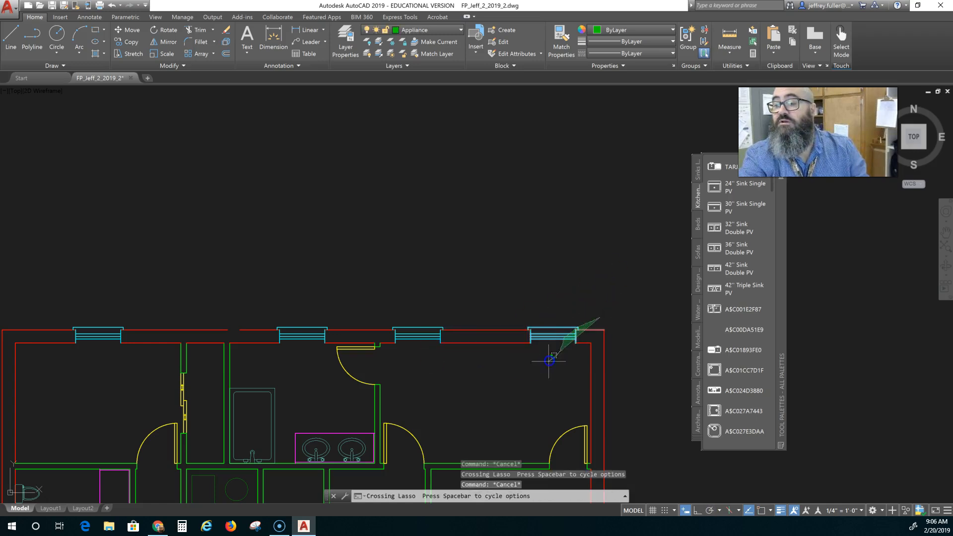
{"action": "mouse_move", "coordinate": [514, 378]}
{"action": "left_mouse_down"}
{"action": "mouse_move", "coordinate": [566, 354]}
{"action": "mouse_move", "coordinate": [573, 366]}
{"action": "mouse_move", "coordinate": [518, 385]}
{"action": "mouse_move", "coordinate": [556, 342]}
{"action": "mouse_move", "coordinate": [559, 321]}
{"action": "left_mouse_up"}
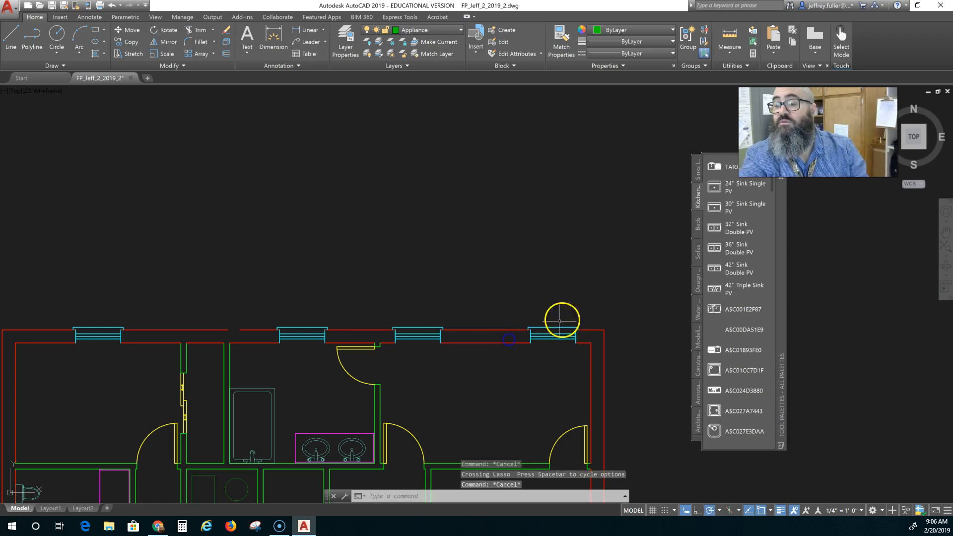
Move the upper wall section with its three windows, from the gap to the right corner, straight up away from the house
{"action": "left_click", "coordinate": [587, 307]}
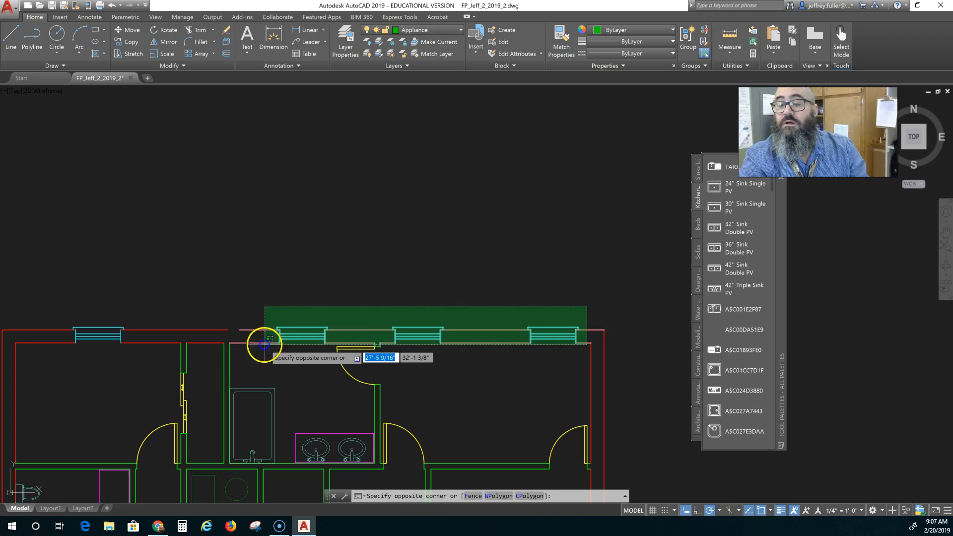
{"action": "left_click", "coordinate": [265, 343]}
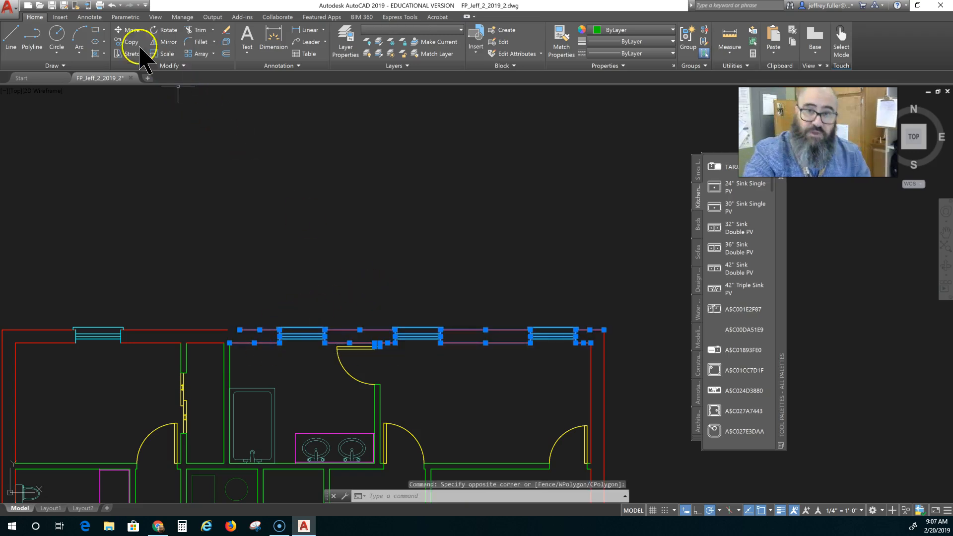
{"action": "left_click", "coordinate": [128, 30]}
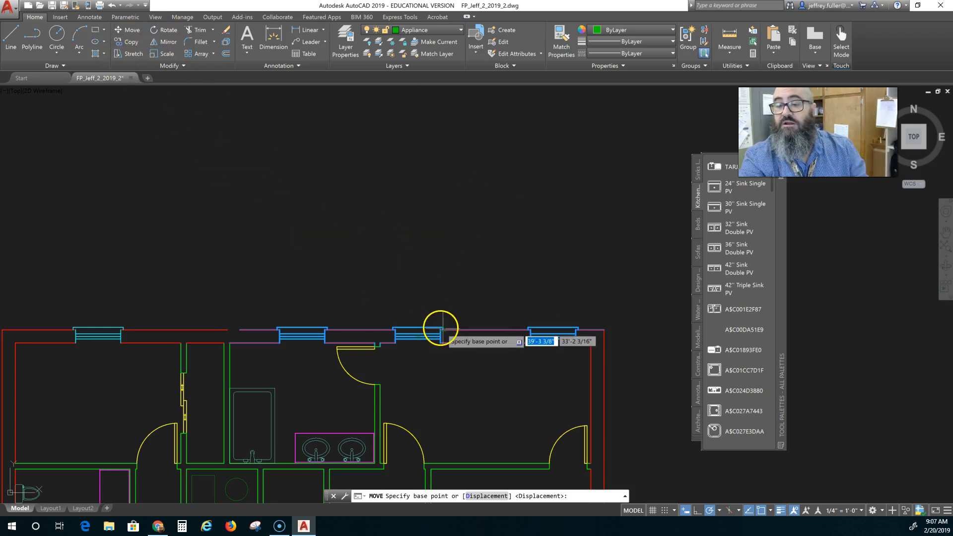
{"action": "left_click", "coordinate": [418, 329]}
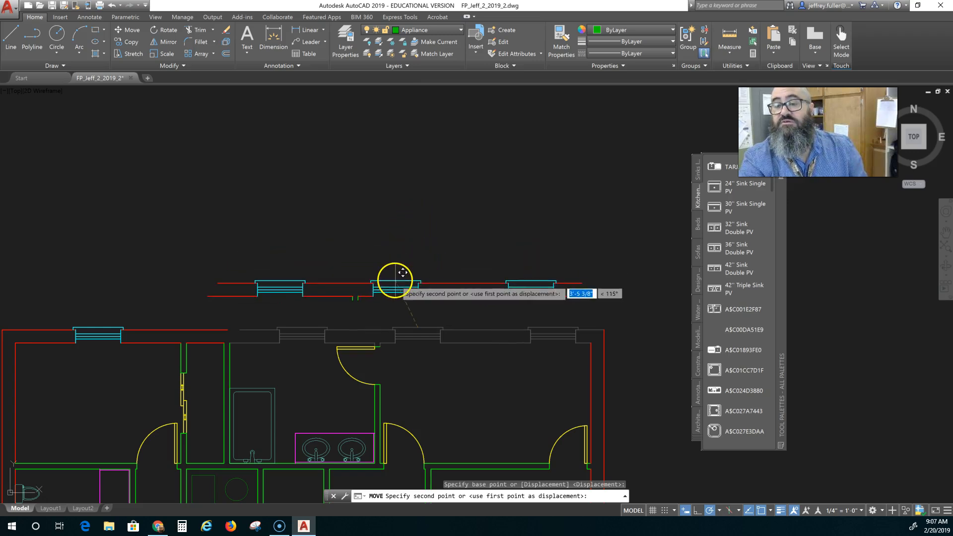
{"action": "left_click", "coordinate": [420, 280]}
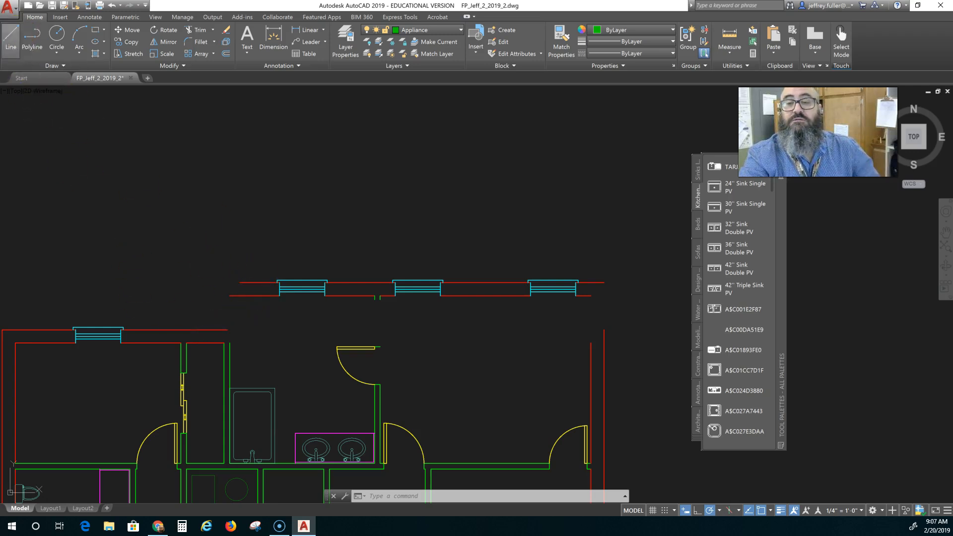
Draw a vertical line from the top of the bathroom's west wall to the left end of the moved wall's inner line
{"action": "left_click", "coordinate": [10, 35]}
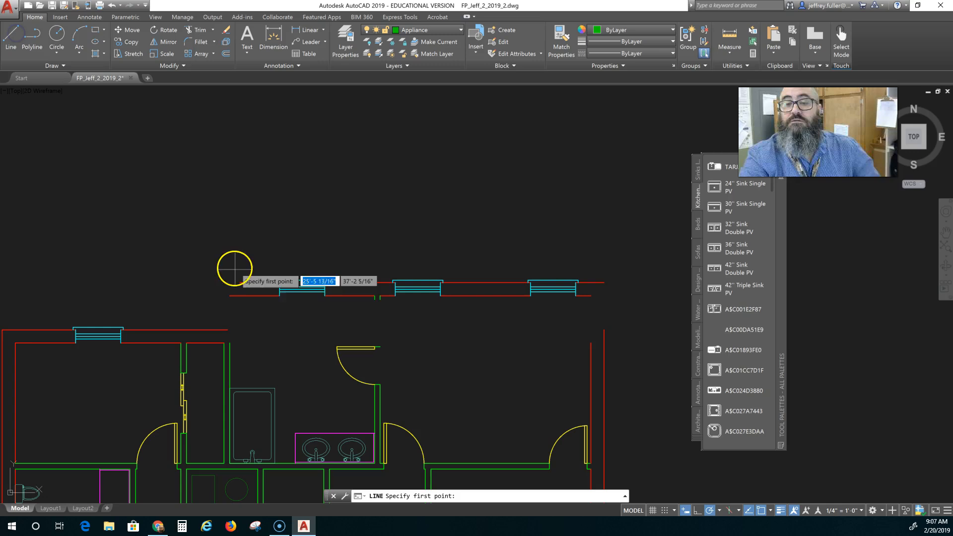
{"action": "left_click", "coordinate": [237, 342]}
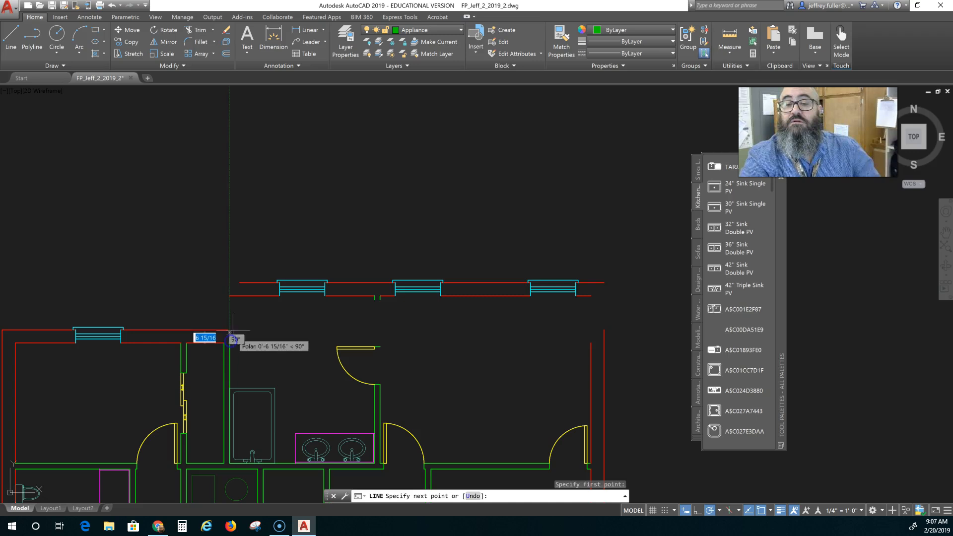
{"action": "left_click", "coordinate": [231, 295]}
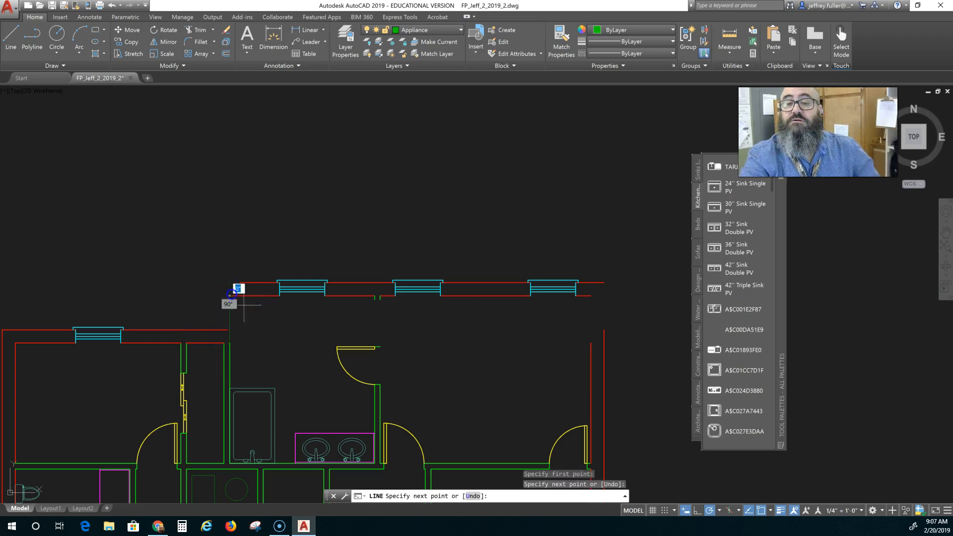
{"action": "key", "text": "Escape"}
{"action": "key", "text": "Escape"}
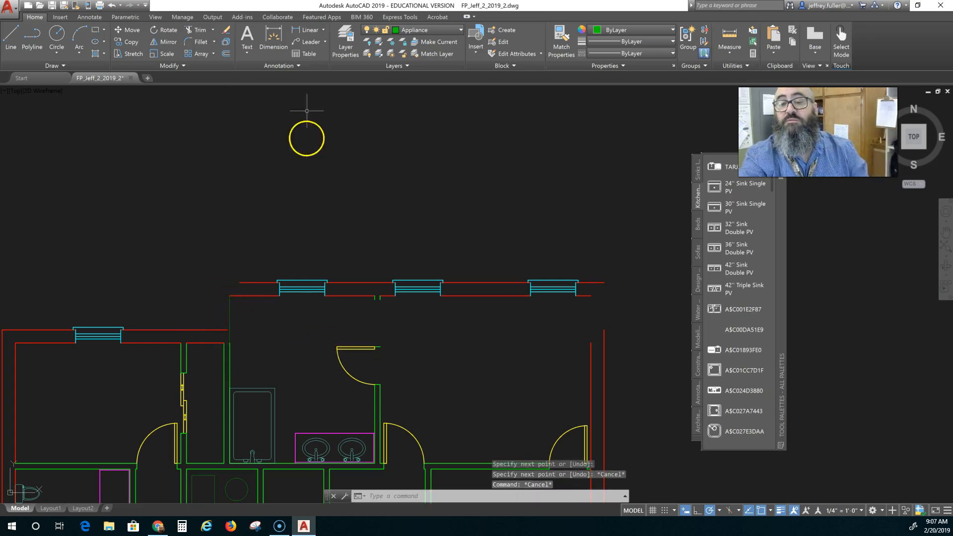
Assign the new vertical connecting line to the Ext Wall layer
{"action": "left_click", "coordinate": [419, 31]}
{"action": "key", "text": "Escape"}
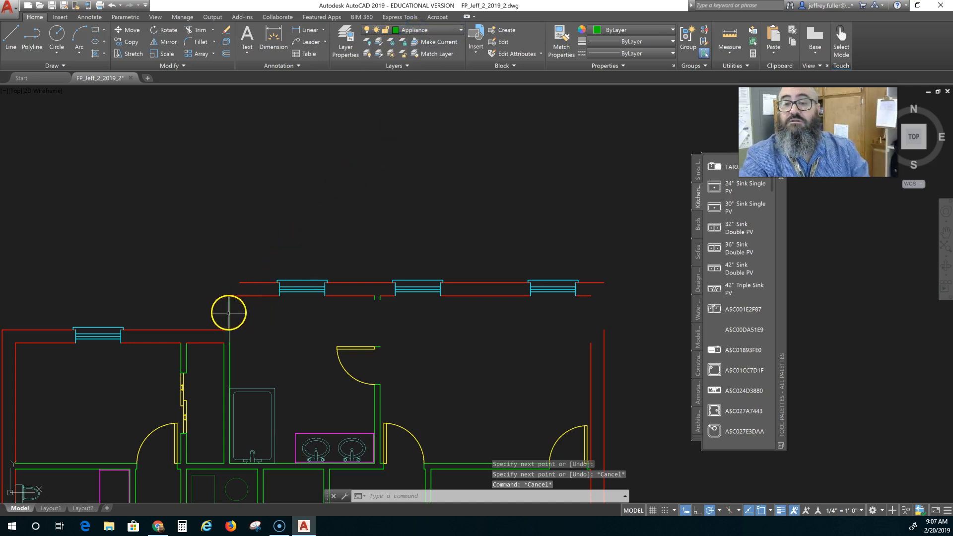
{"action": "left_click", "coordinate": [229, 313]}
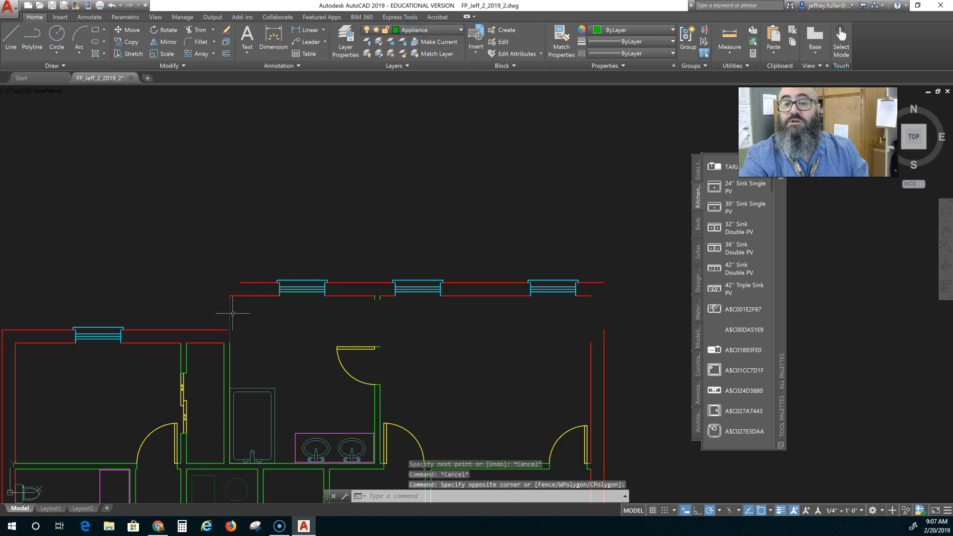
{"action": "left_click", "coordinate": [227, 313]}
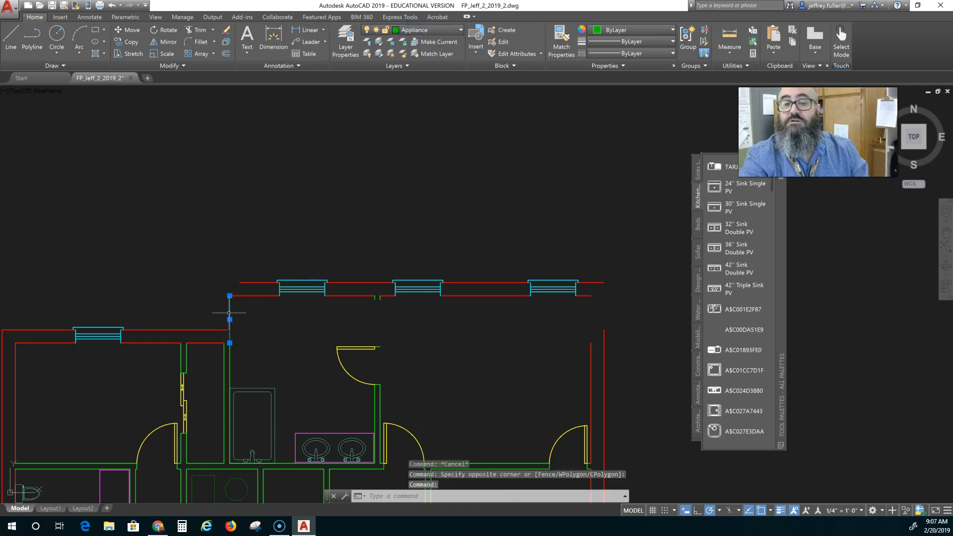
{"action": "left_click", "coordinate": [443, 30]}
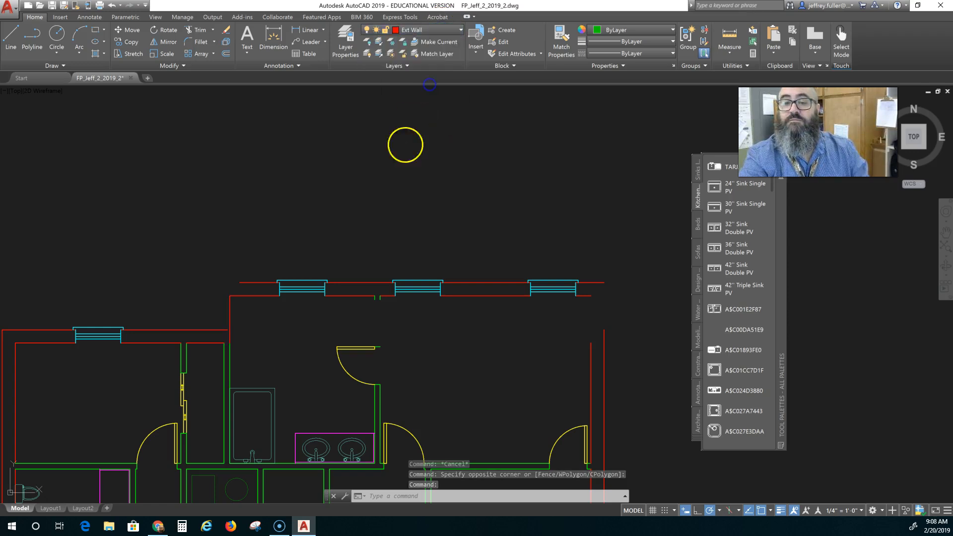
{"action": "key", "text": "Escape"}
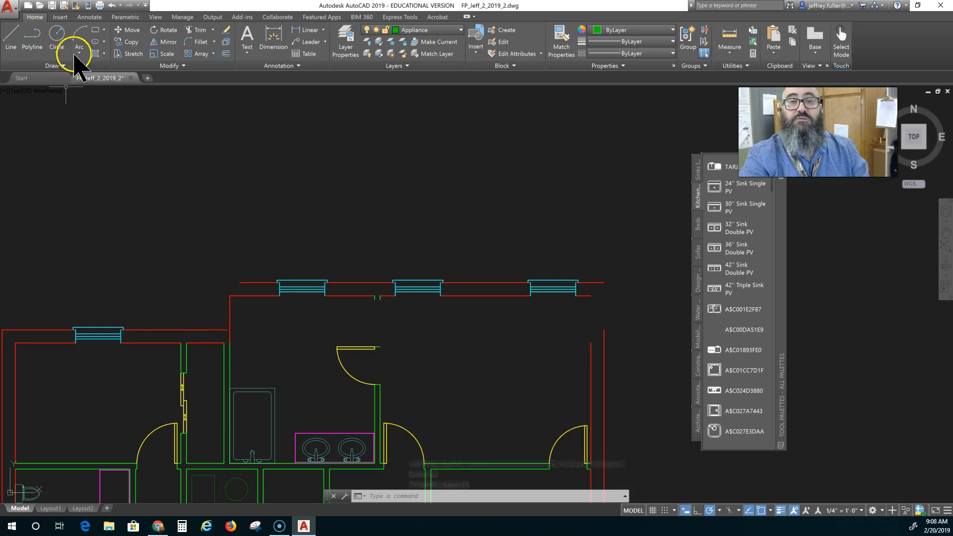
Offset the new vertical connecting line 10.5" outward, away from the bathroom, to form the outer face of the return wall
{"action": "left_click", "coordinate": [11, 35]}
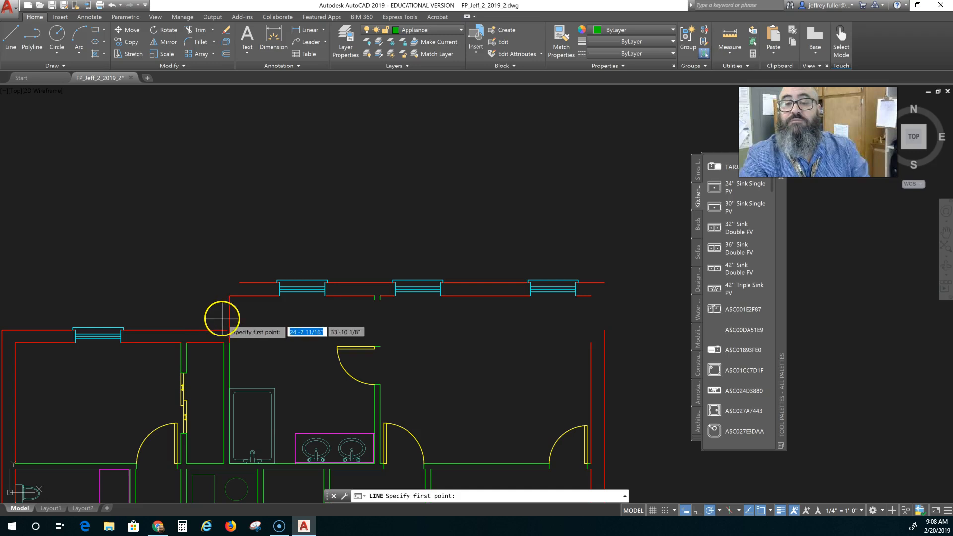
{"action": "key", "text": "Escape"}
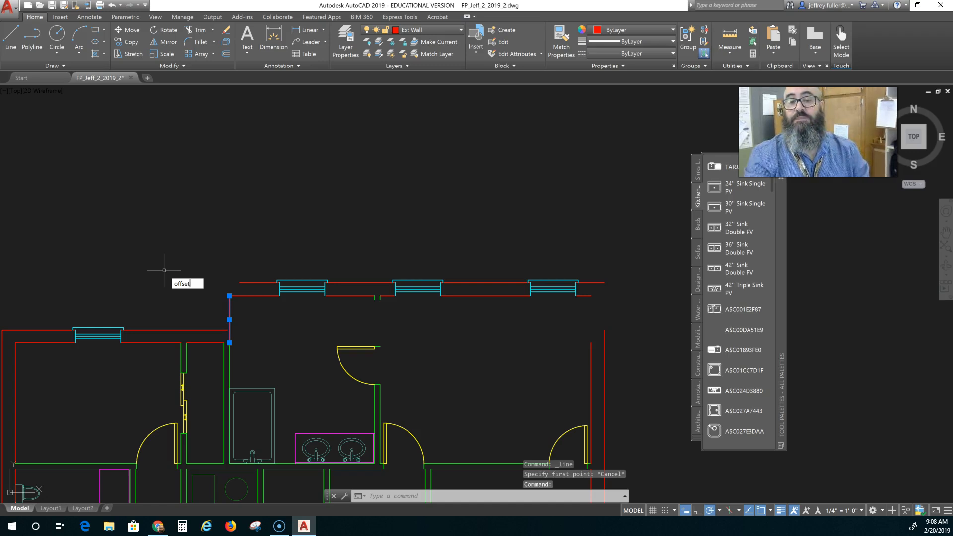
{"action": "key", "text": "Return"}
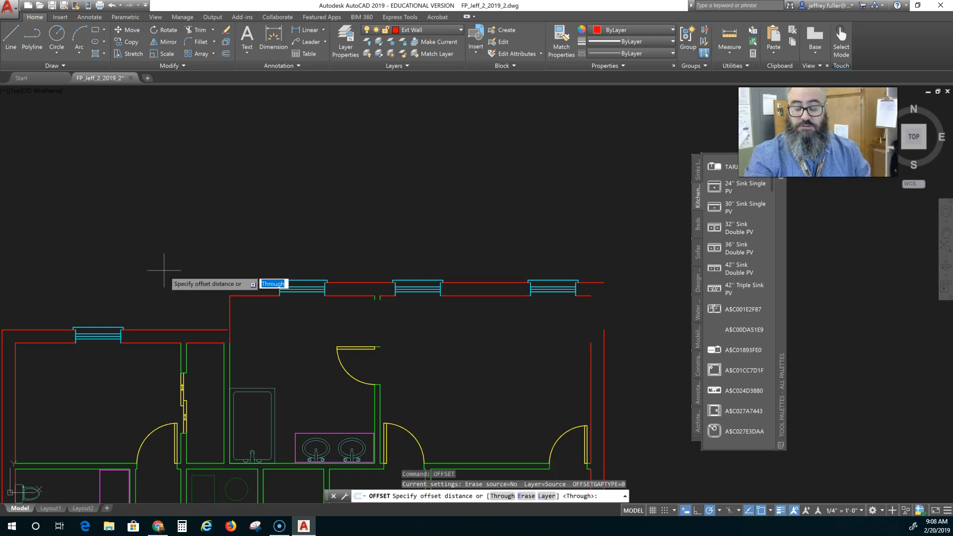
{"action": "type", "text": "10.5\""}
{"action": "key", "text": "Return"}
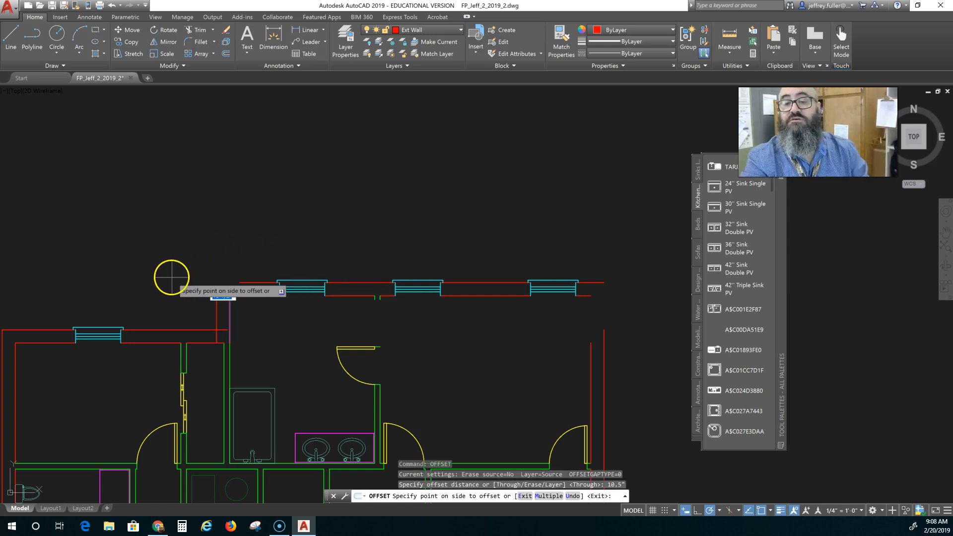
{"action": "left_click", "coordinate": [171, 277]}
{"action": "key", "text": "Escape"}
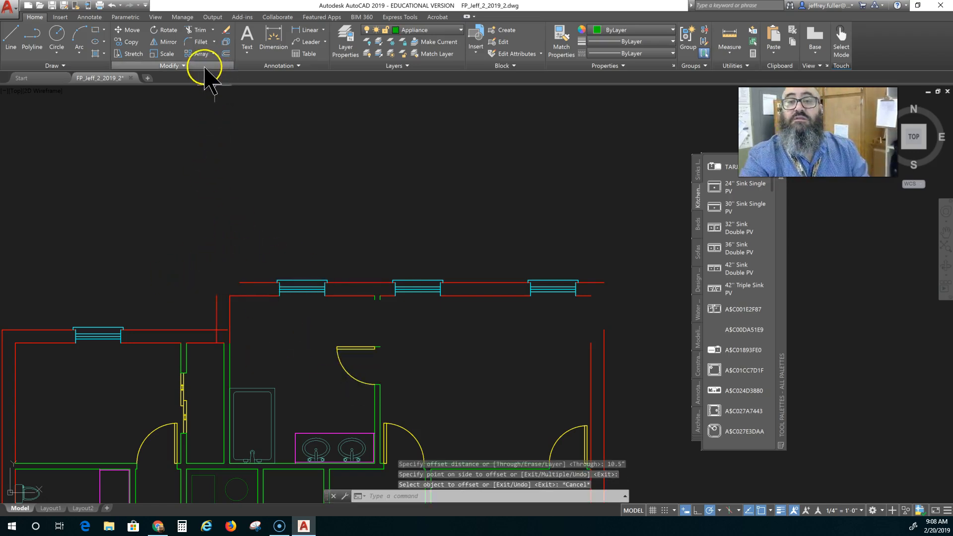
Fillet the return wall's outer line to the moved wall's outer line and to the original upper wall's outer line
{"action": "left_click", "coordinate": [196, 42]}
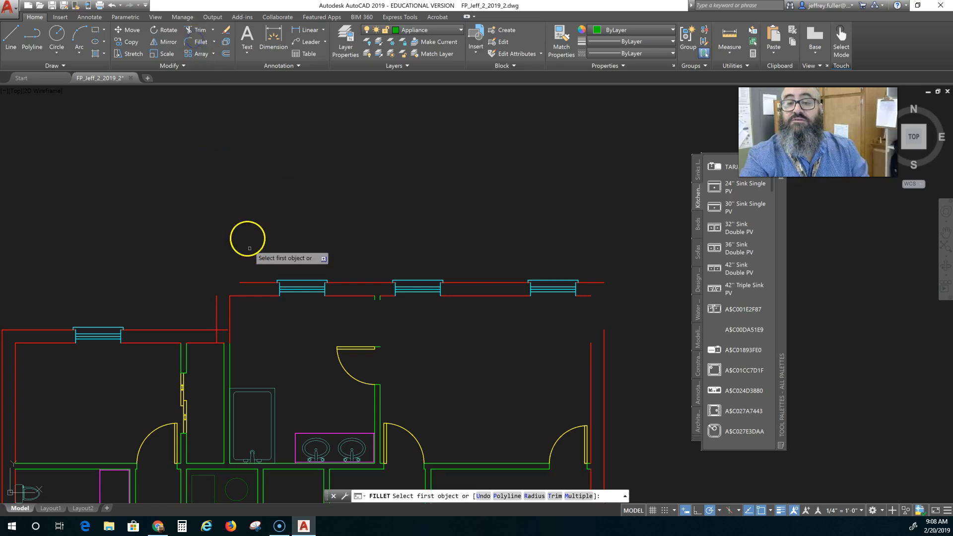
{"action": "left_click", "coordinate": [249, 283]}
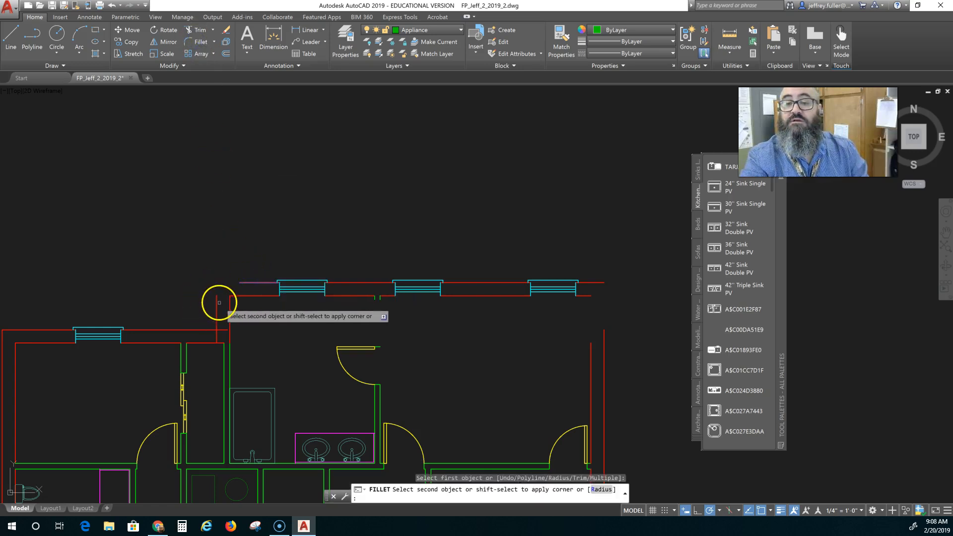
{"action": "left_click", "coordinate": [216, 303]}
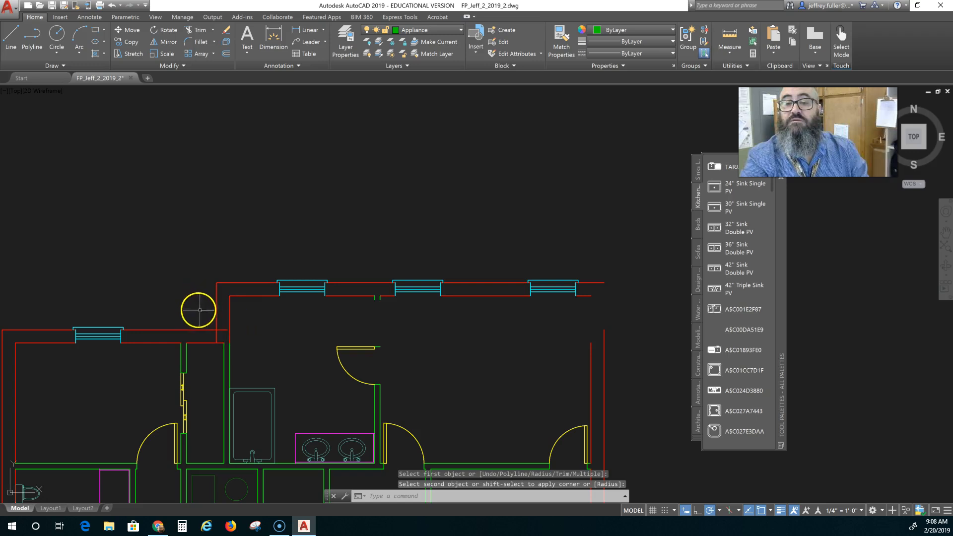
{"action": "key", "text": "Return"}
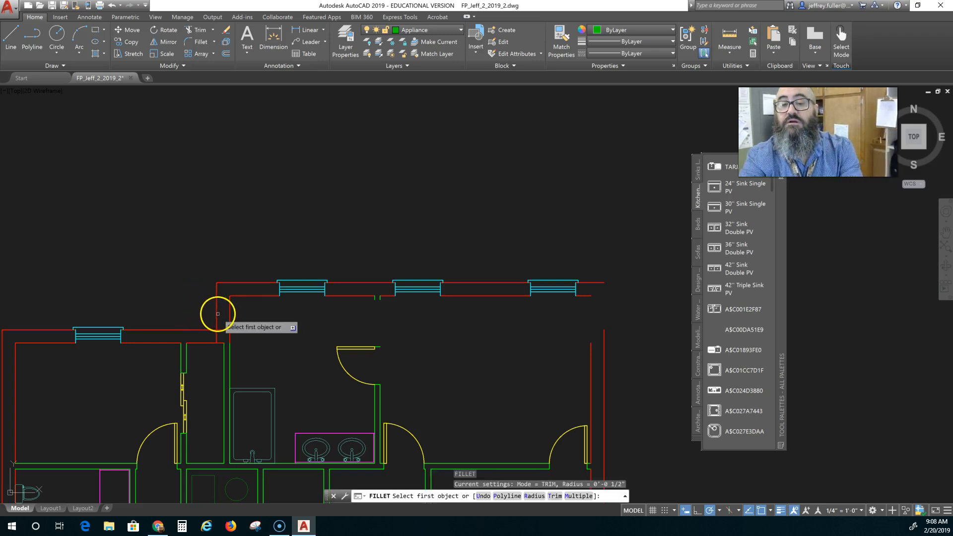
{"action": "left_click", "coordinate": [215, 314]}
{"action": "left_click", "coordinate": [209, 329]}
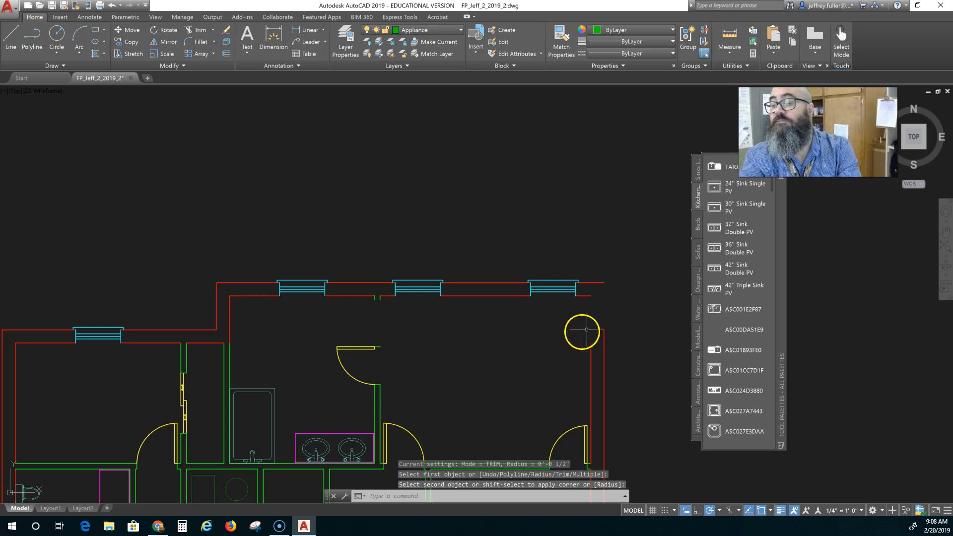
Fillet the moved wall's inner and outer lines to the matching lines of the right exterior wall
{"action": "key", "text": "Return"}
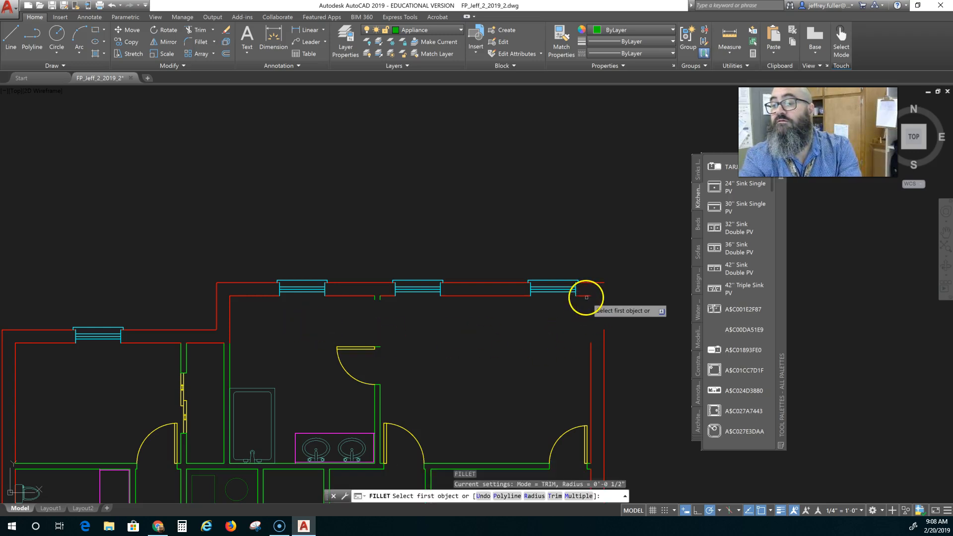
{"action": "left_click", "coordinate": [584, 297]}
{"action": "left_click", "coordinate": [589, 349]}
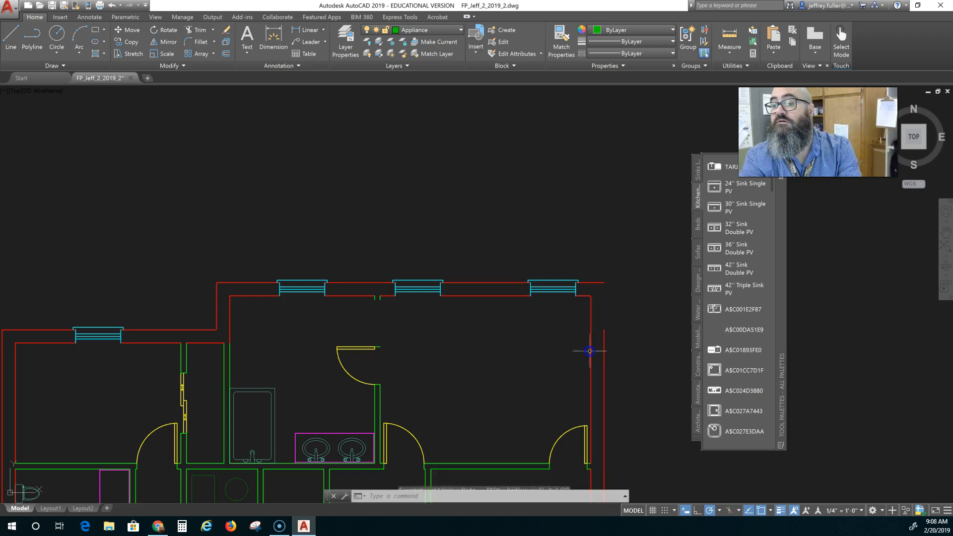
{"action": "key", "text": "Return"}
{"action": "left_click", "coordinate": [601, 283]}
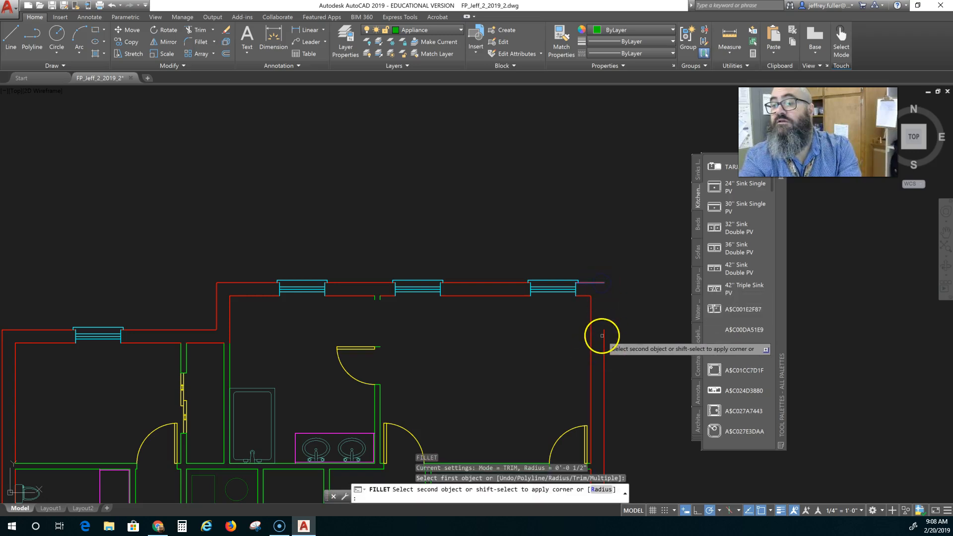
{"action": "left_click", "coordinate": [604, 335]}
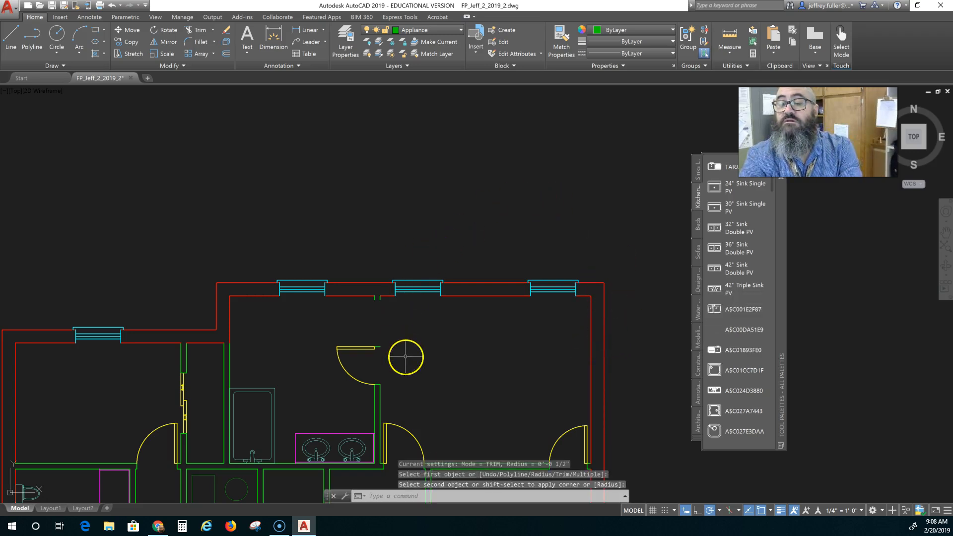
{"action": "key", "text": "Escape"}
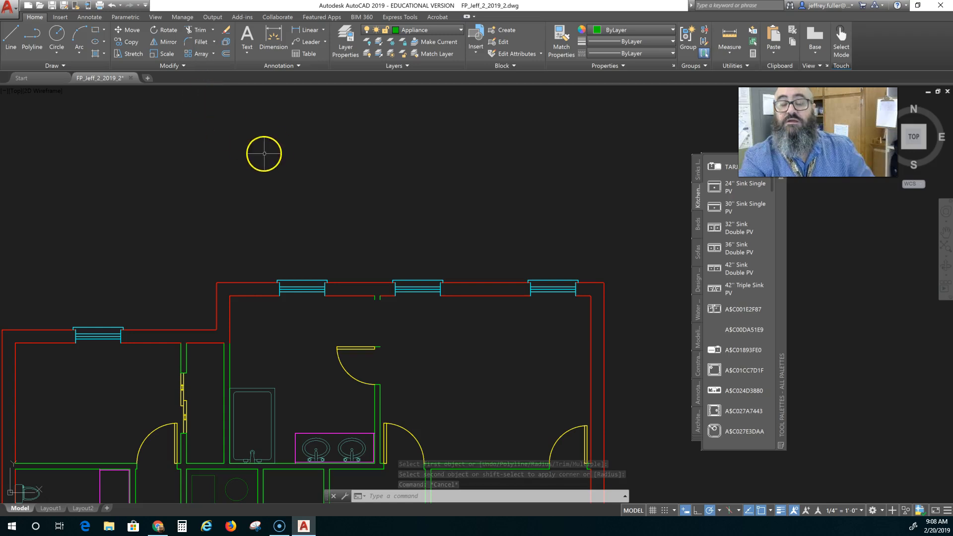
Extend both lines of the partition between the bathroom and the right bedroom up to the moved exterior wall
{"action": "type", "text": "exte"}
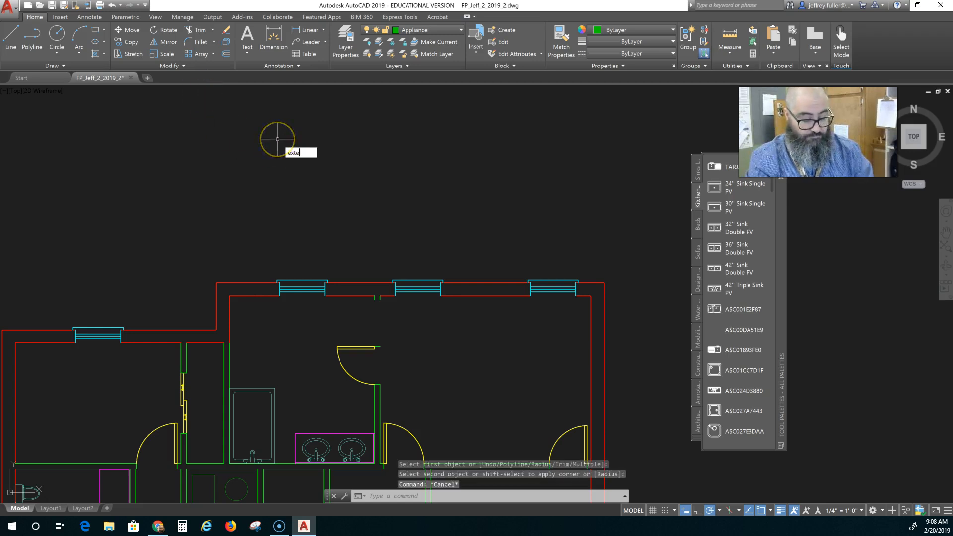
{"action": "type", "text": "nd"}
{"action": "key", "text": "Return"}
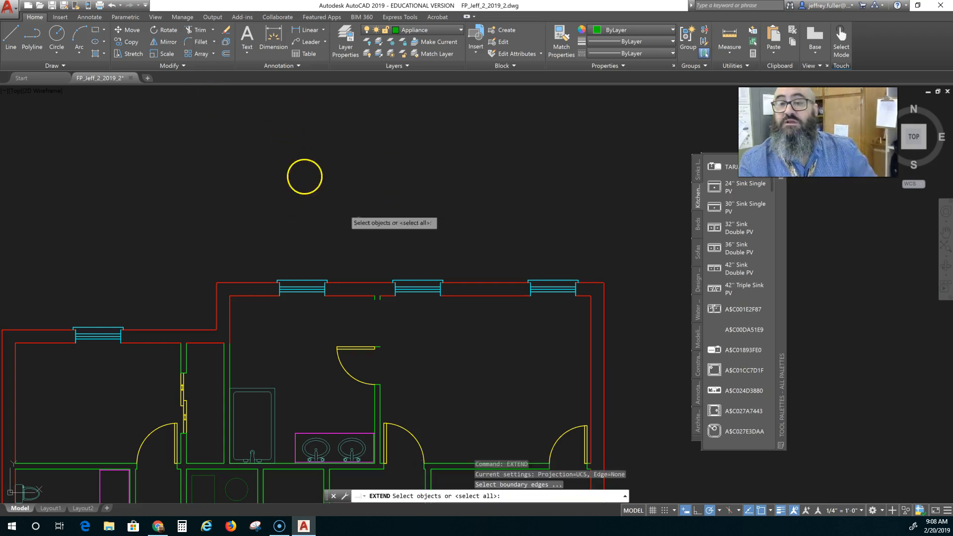
{"action": "key", "text": "Return"}
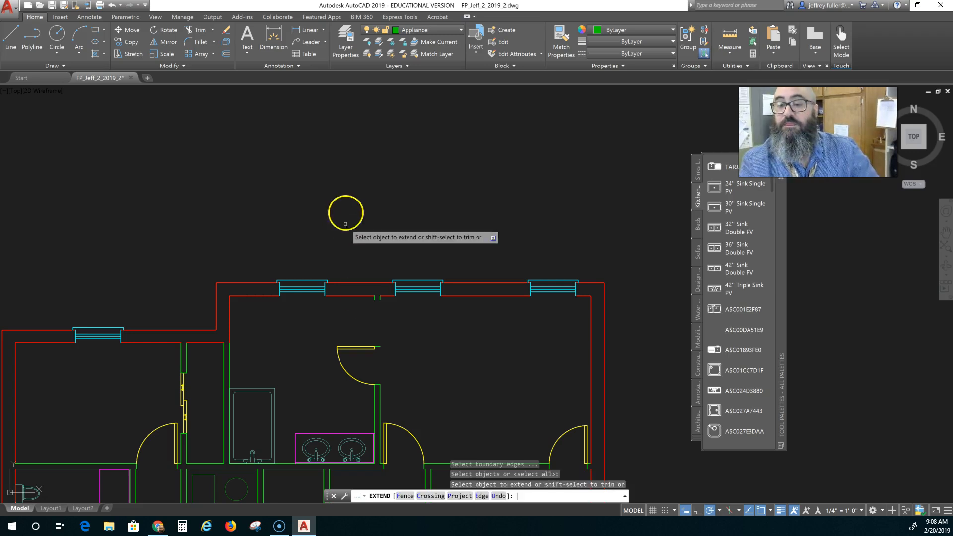
{"action": "scroll", "coordinate": [362, 334], "scroll_direction": "up", "scroll_amount": 5}
{"action": "left_click", "coordinate": [426, 197]}
{"action": "left_click", "coordinate": [402, 197]}
Measure how far the moved wall projects beyond the original upper wall, along the outer face of the return wall
{"action": "scroll", "coordinate": [450, 354], "scroll_direction": "down", "scroll_amount": 4}
{"action": "scroll", "coordinate": [450, 354], "scroll_direction": "down", "scroll_amount": 4}
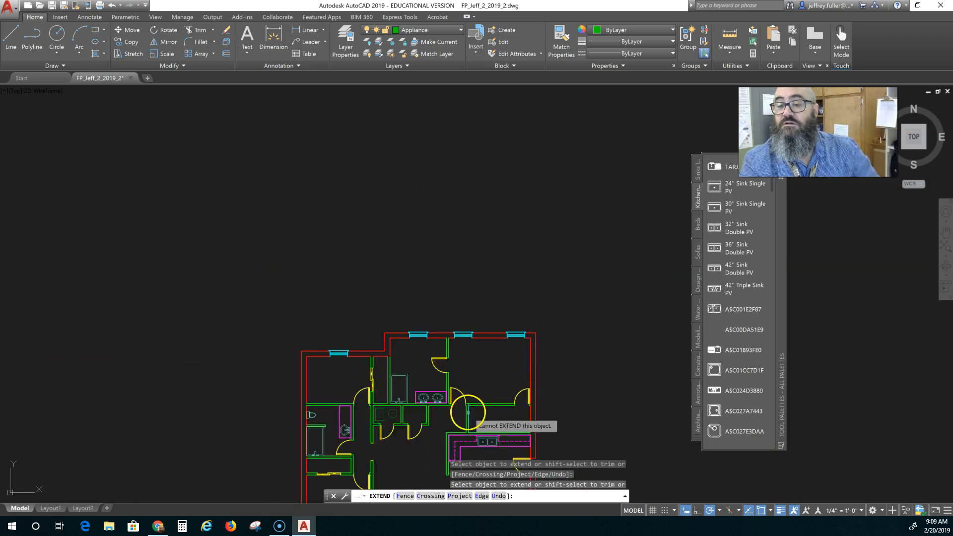
{"action": "middle_click_drag", "start_coordinate": [464, 405], "coordinate": [265, 341]}
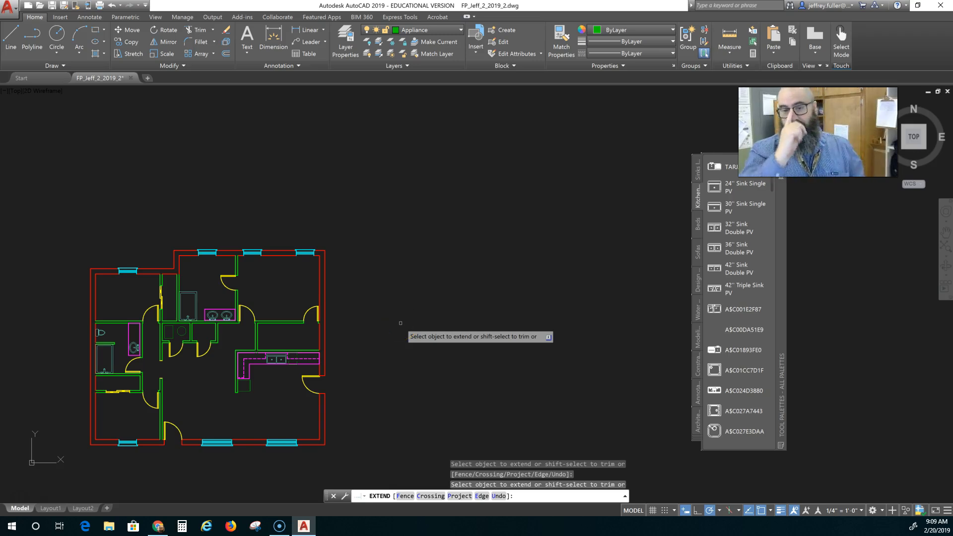
{"action": "middle_click_drag", "start_coordinate": [251, 404], "coordinate": [409, 403]}
{"action": "scroll", "coordinate": [355, 249], "scroll_direction": "up", "scroll_amount": 4}
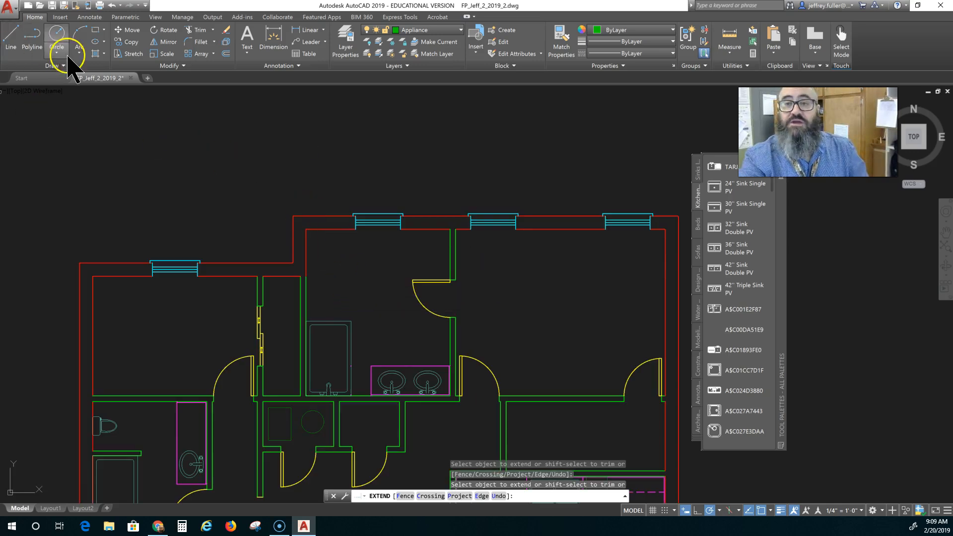
{"action": "left_click", "coordinate": [730, 38]}
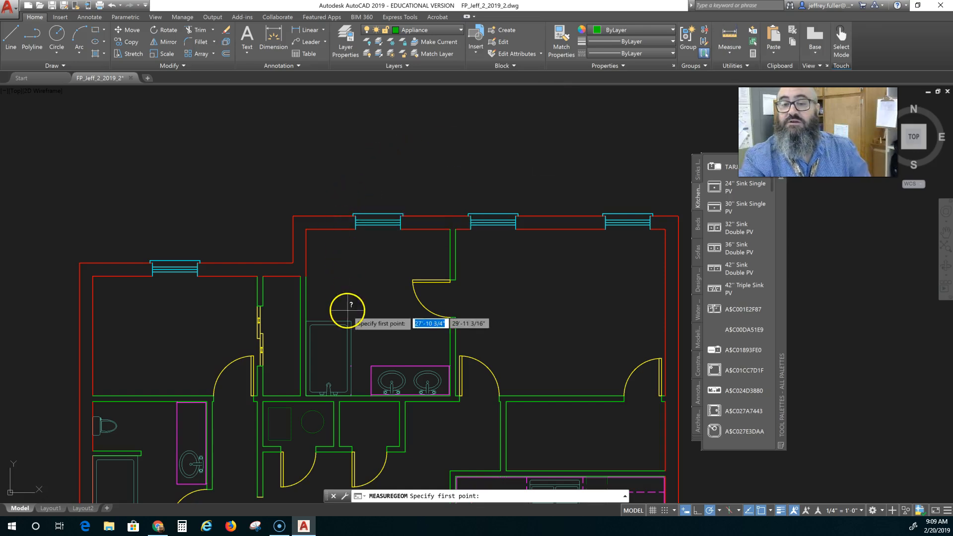
{"action": "left_click", "coordinate": [292, 263]}
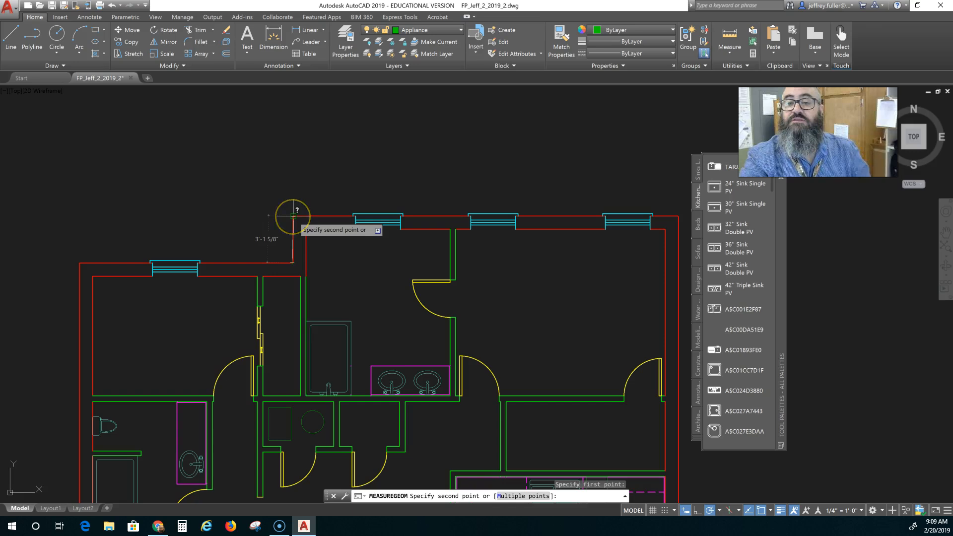